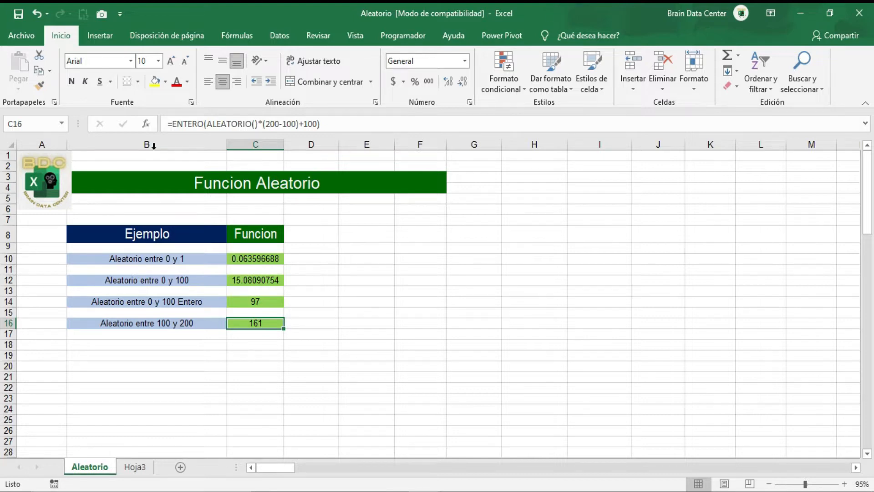
- Clear the contents of cells C10 to C16 in the Funcion column
drag(280, 261, 279, 316)
key(Delete)
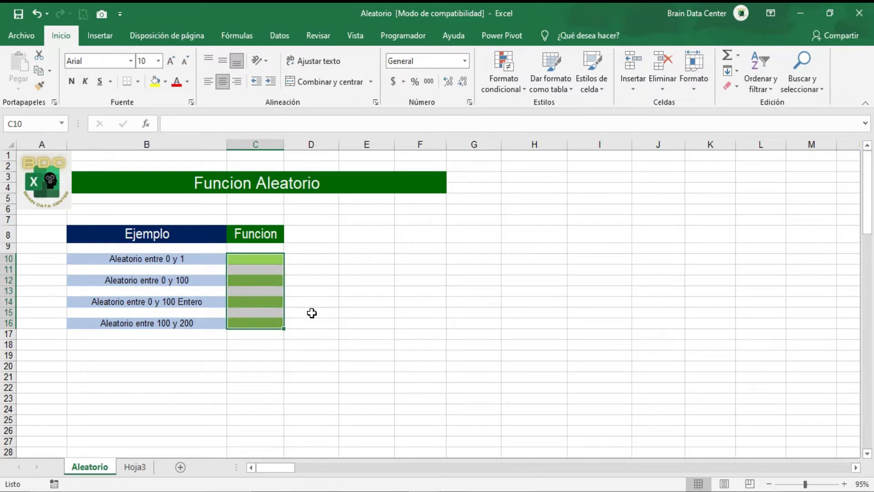
click(326, 258)
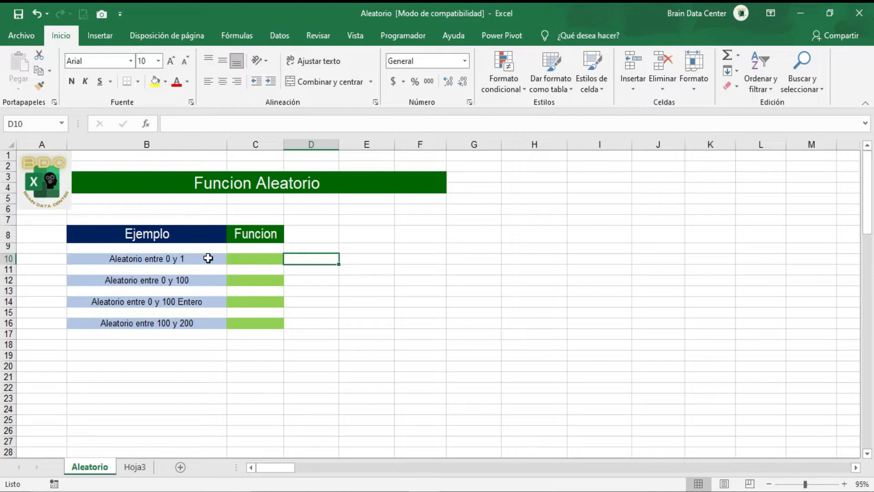
- Enter the formula =ALEATORIO() in C10 for the random number between 0 and 1
click(255, 258)
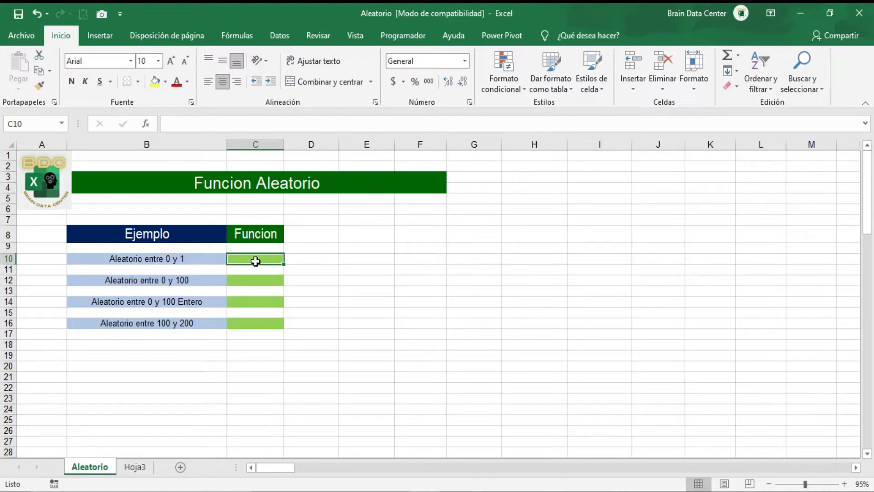
text(=ale)
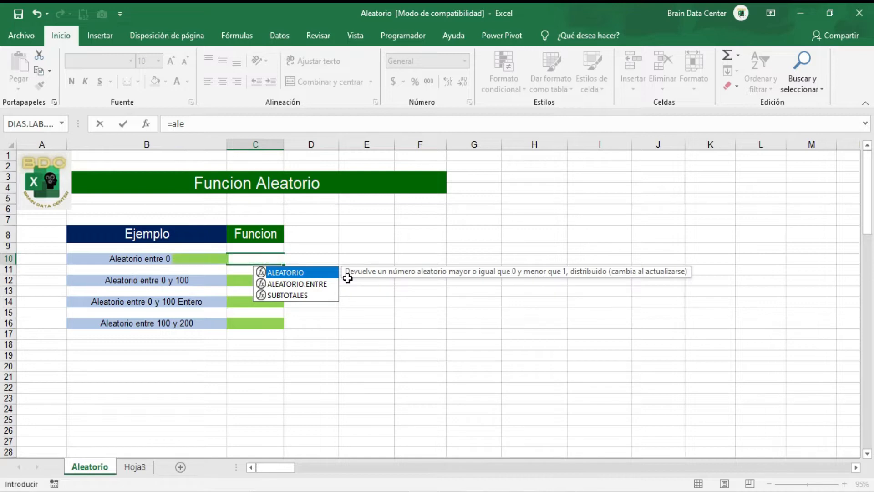
key(Tab)
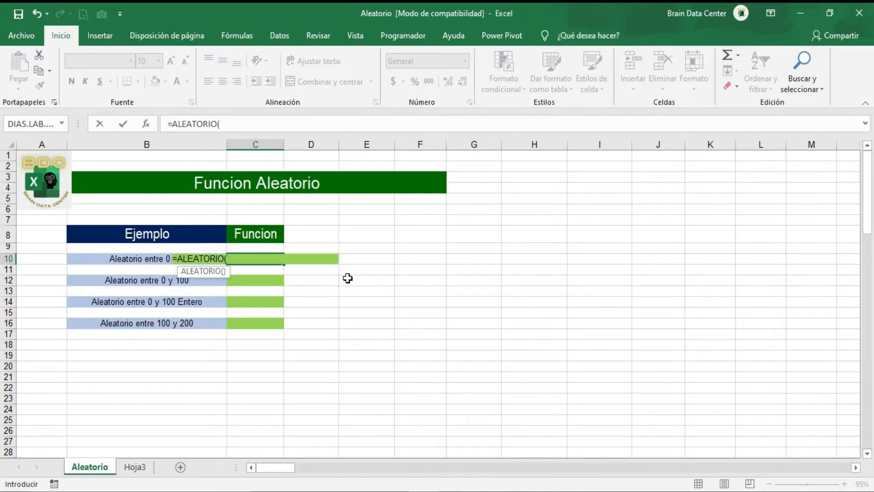
text())
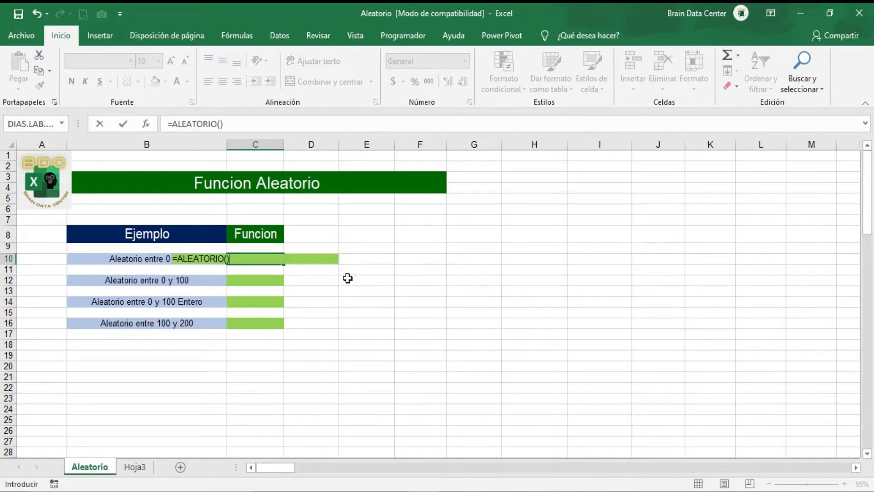
key(Return)
key(Down)
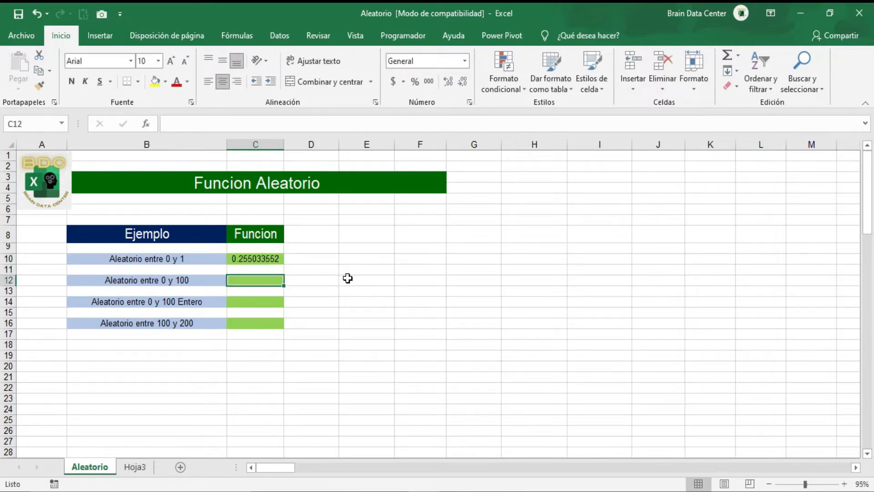
- Recalculate the random number in C10 repeatedly by re-entering its formula without changes
key(Up)
key(Up)
key(Down)
key(Up)
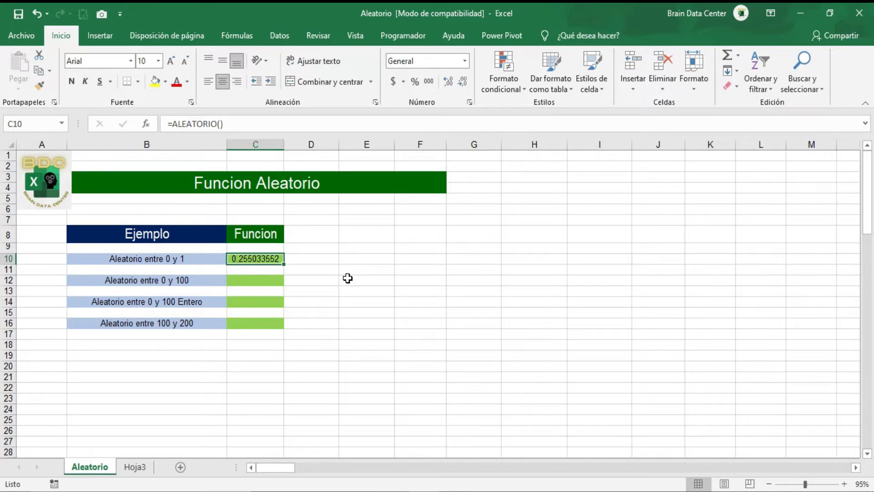
double_click(260, 255)
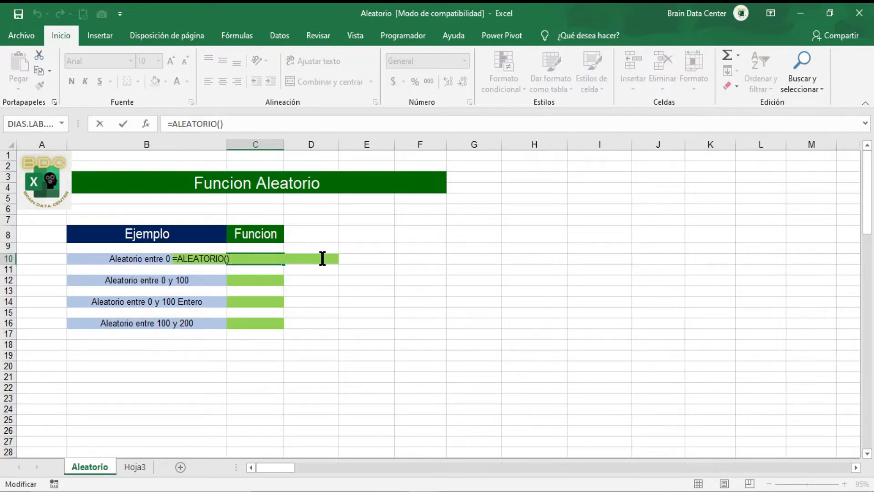
key(Return)
key(Up)
key(F2)
key(Return)
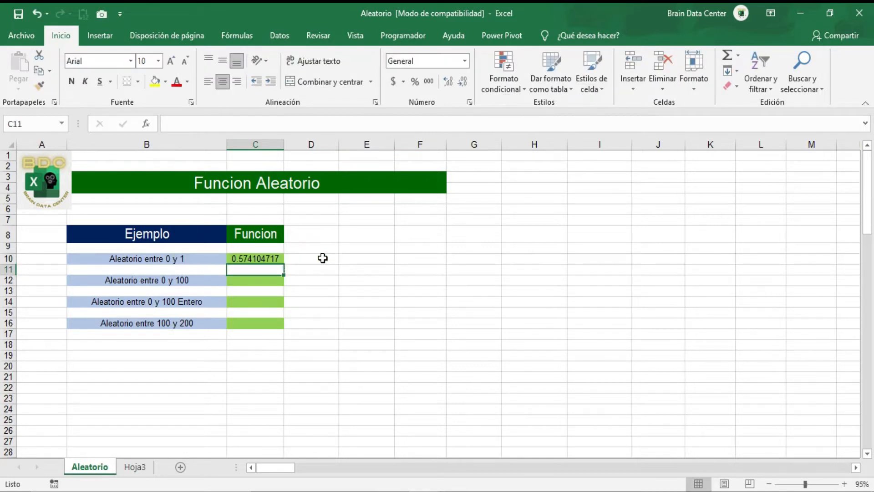
key(Up)
key(F2)
key(Return)
key(Up)
key(Left)
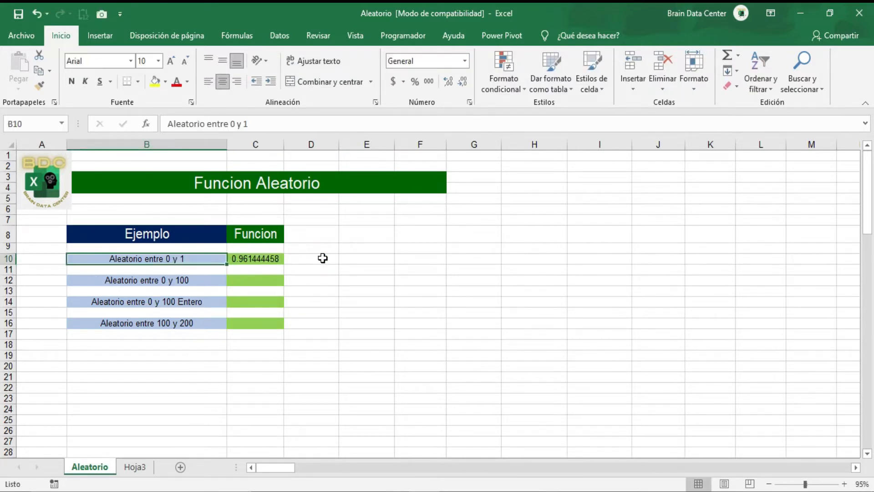
key(Right)
key(Down)
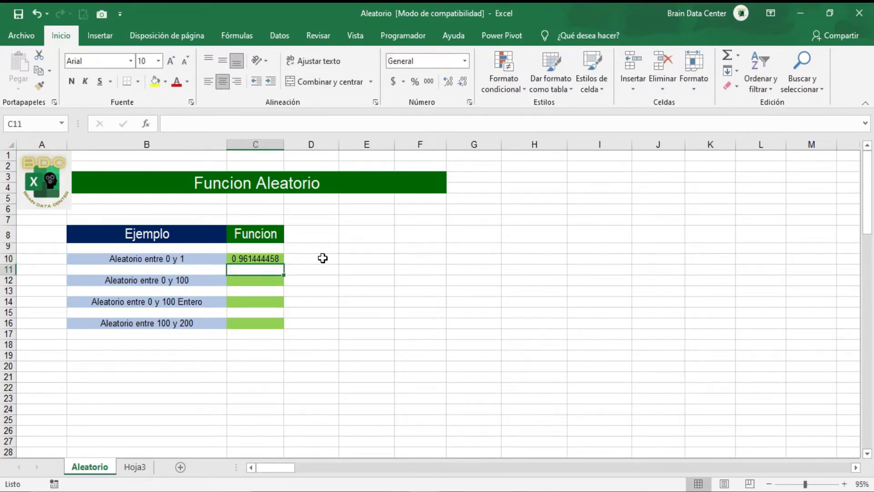
key(Up)
key(Left)
key(Right)
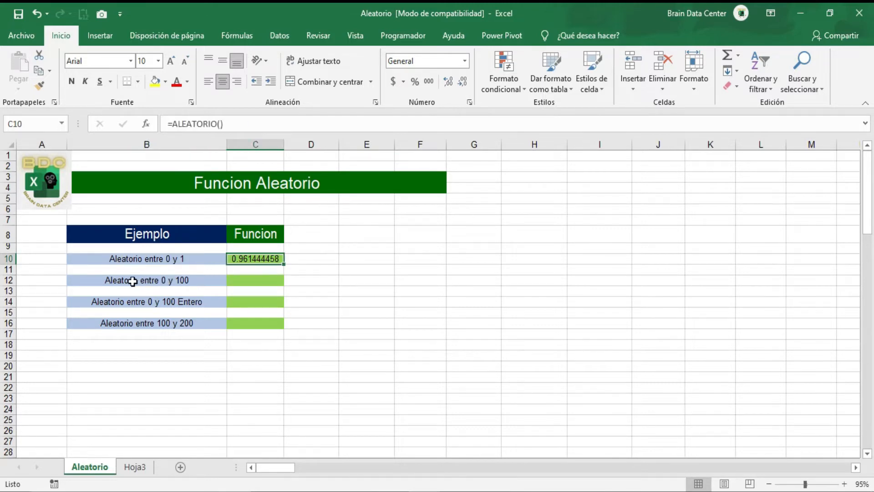
- Enter the formula =ALEATORIO()*100 in C12 for the random number between 0 and 100
click(254, 276)
text(=)
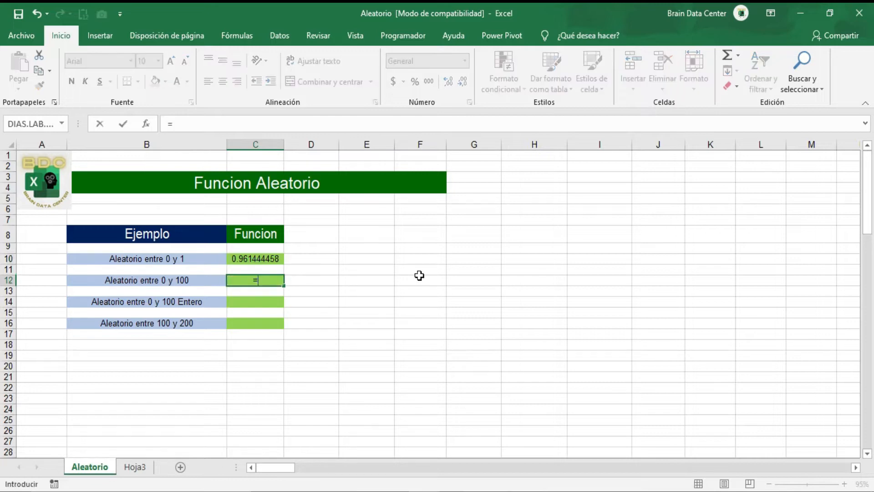
text(ale)
key(Tab)
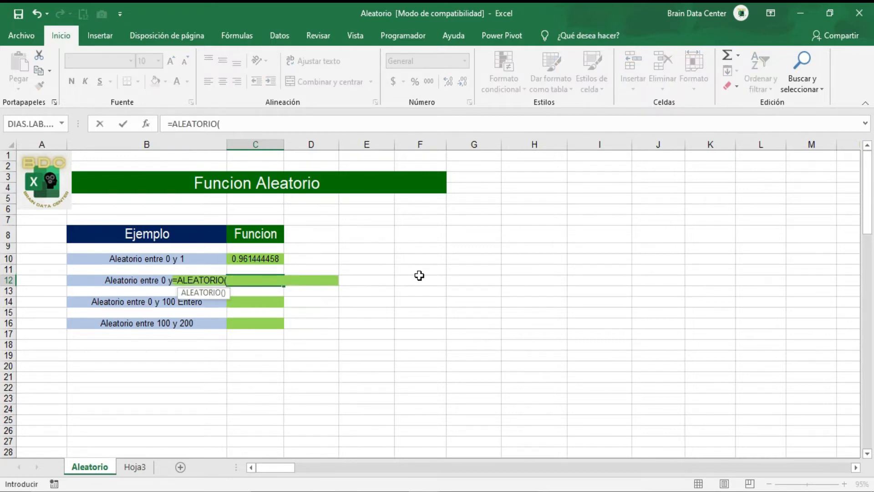
text())
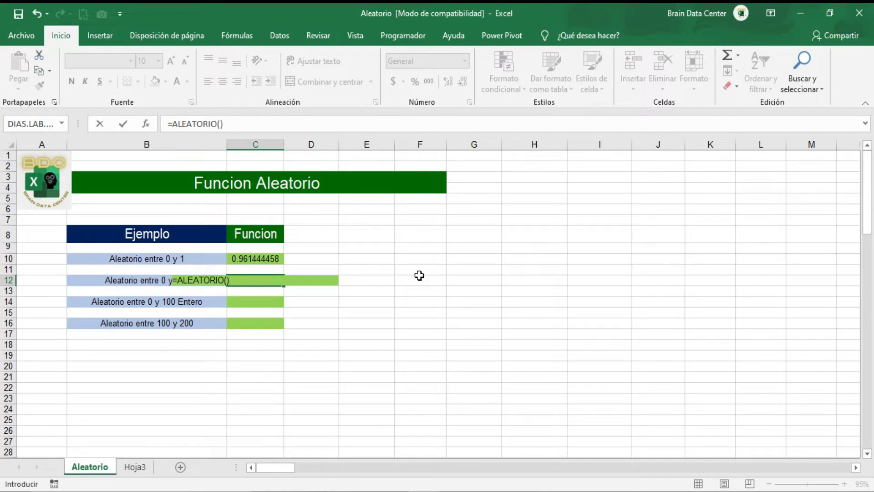
text(*100)
key(Return)
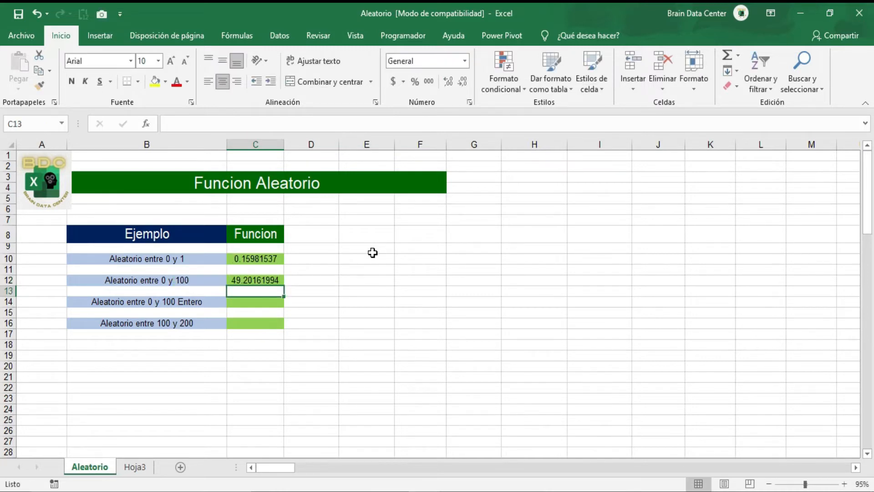
key(Up)
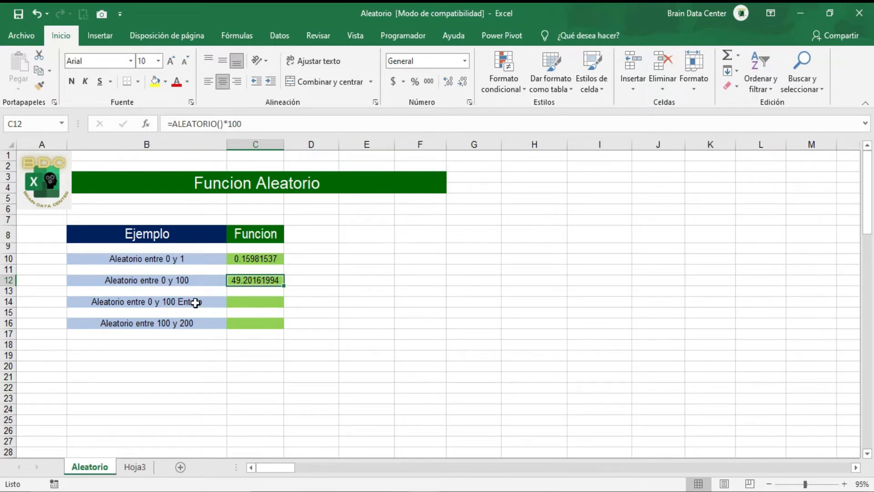
- Enter the formula =ENTERO(ALEATORIO()*100) in C14 for the random integer between 0 and 100
click(252, 302)
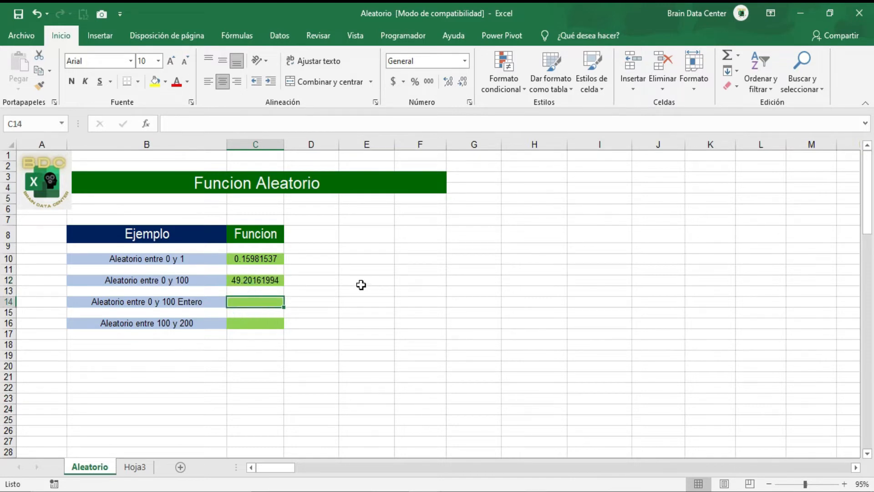
text(=ent)
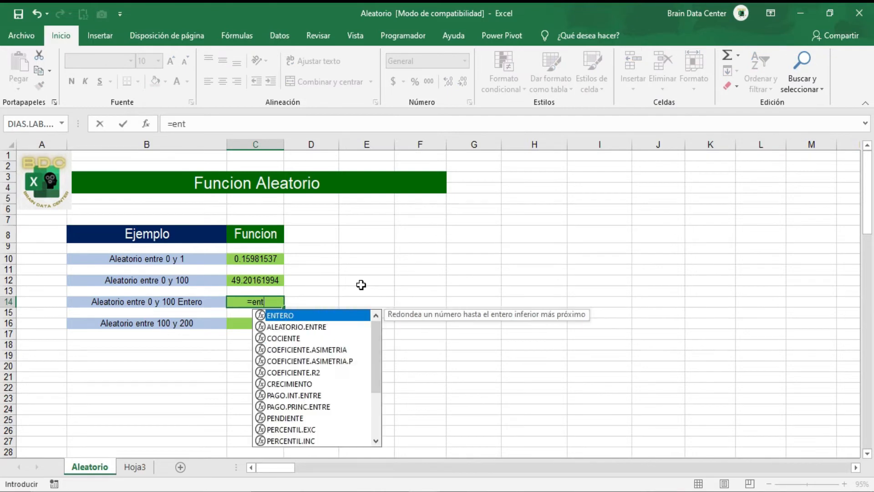
key(Tab)
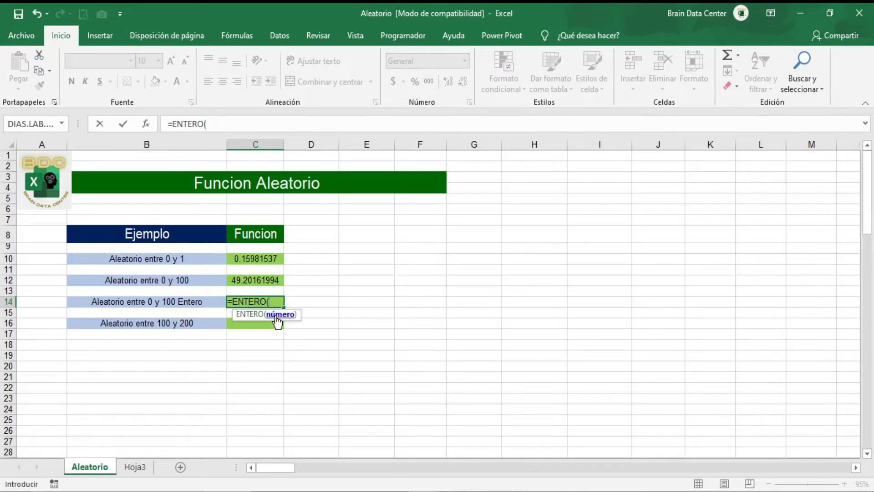
text(a)
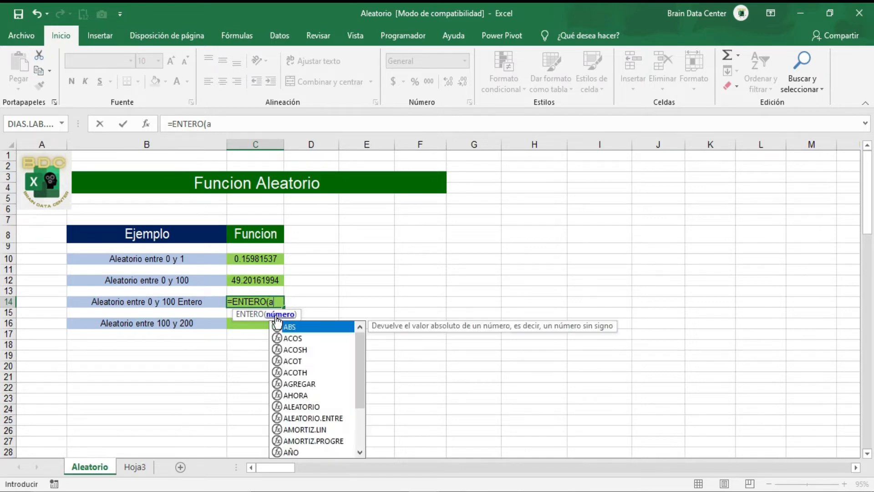
text(le)
key(Tab)
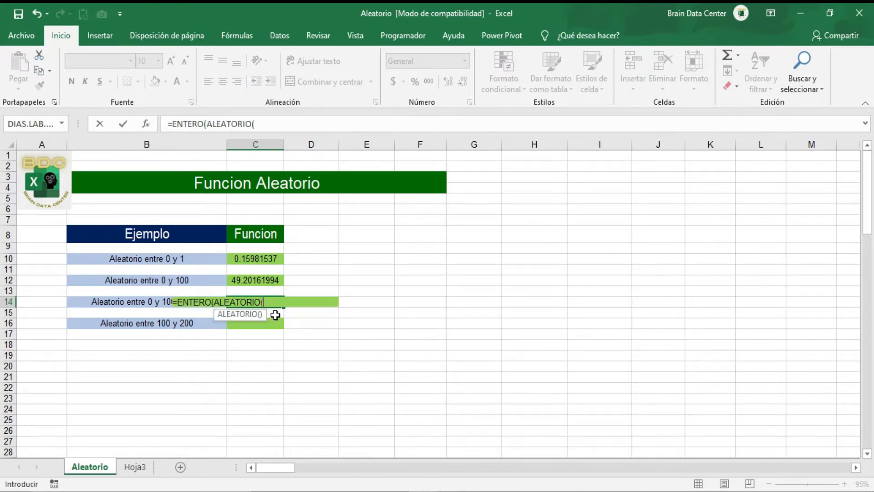
text())
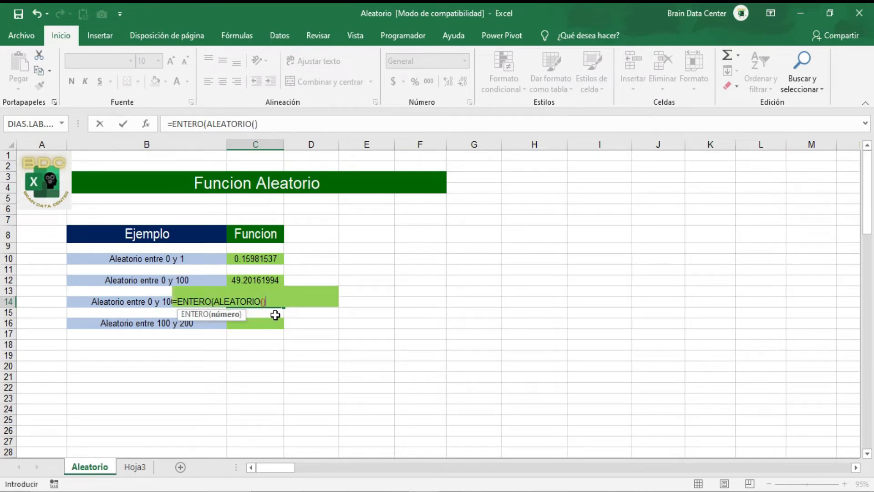
text(*100))
key(Return)
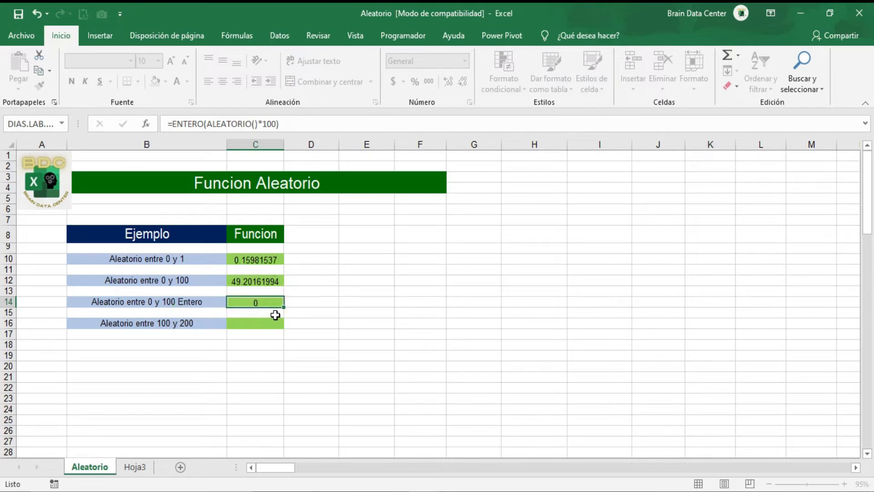
- Compare the formulas and results of the random number examples in C10, C12 and C14
key(Up)
key(Left)
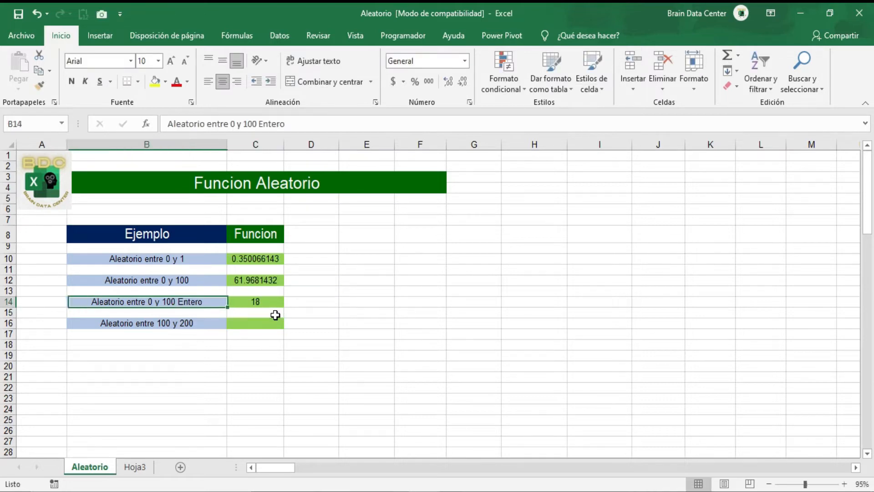
key(Right)
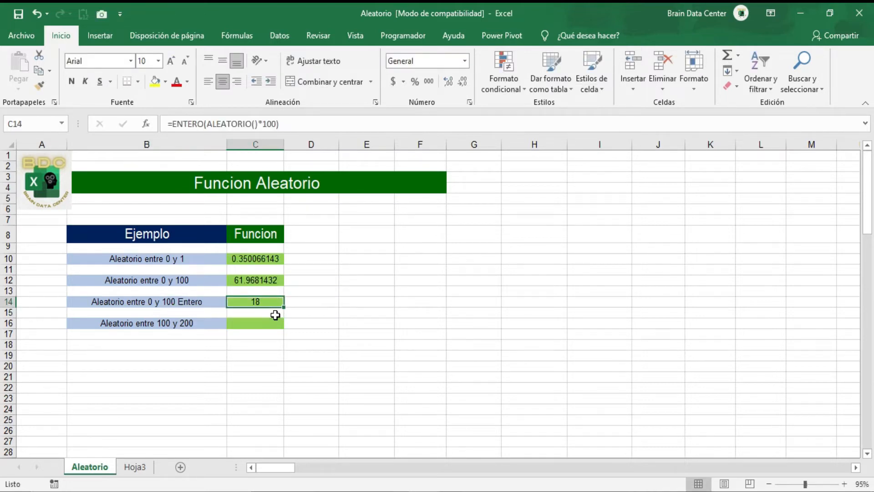
key(Up)
key(Up)
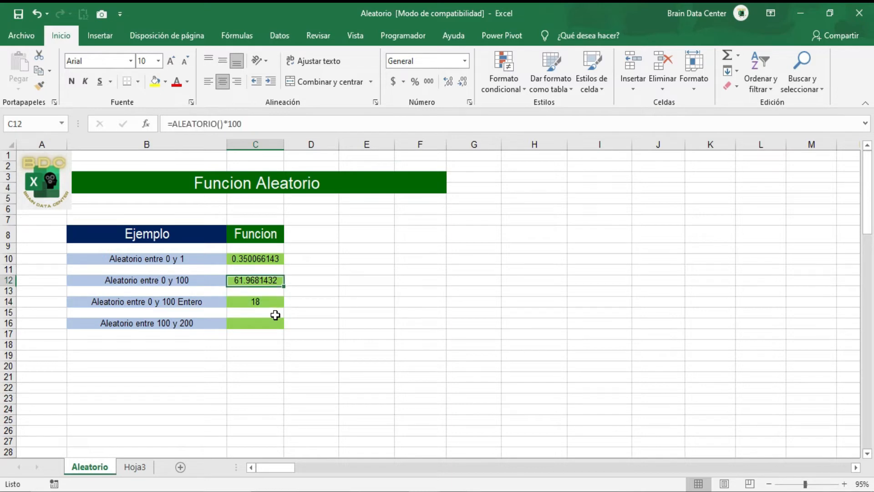
key(Down)
key(Down)
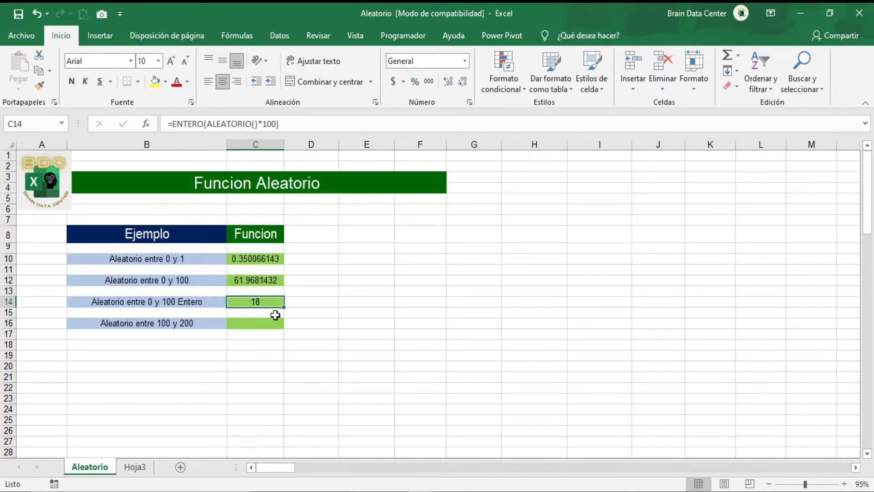
key(Up)
key(Up)
key(Up)
key(Up)
key(Down)
key(Down)
key(Down)
key(Down)
key(Down)
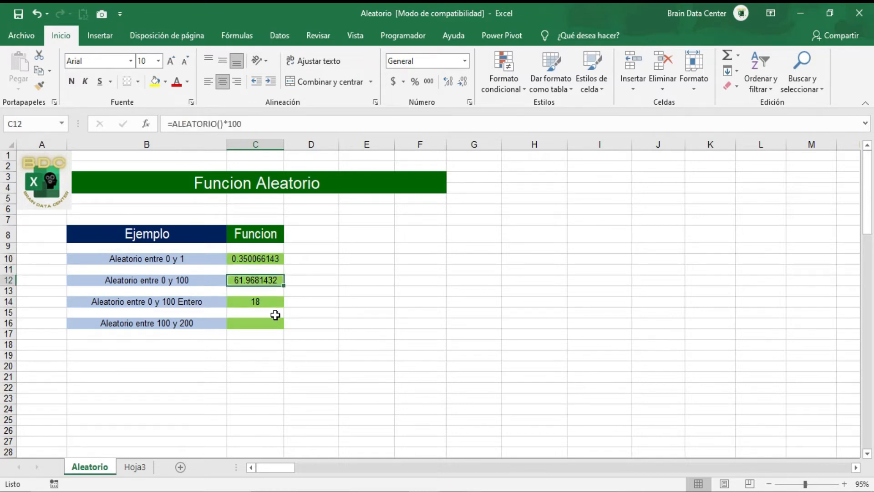
- Enter the formula =ENTERO(ALEATORIO()*(200-100)+100) in C16 for the random integer between 100 and 200
key(Down)
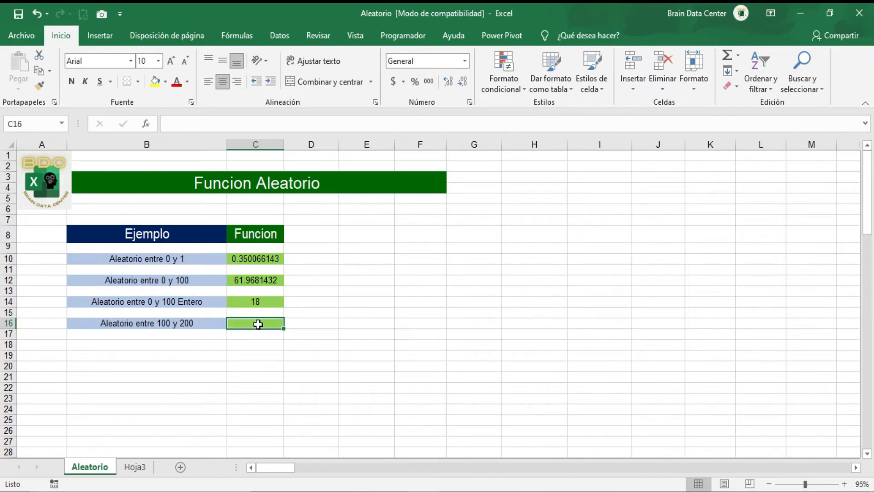
text(=ent)
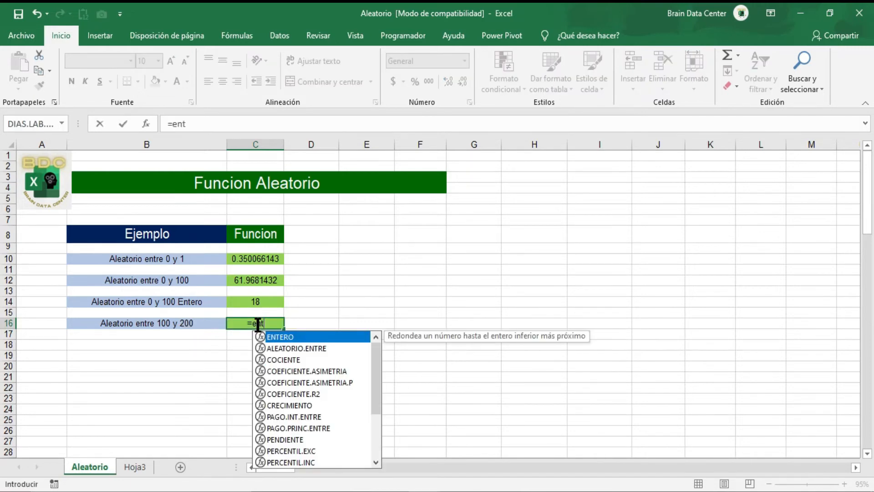
key(Tab)
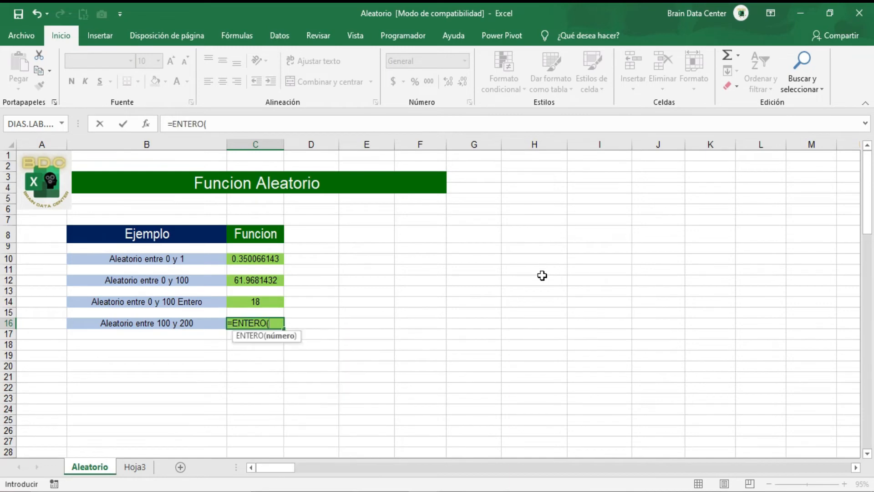
text(ale)
key(Tab)
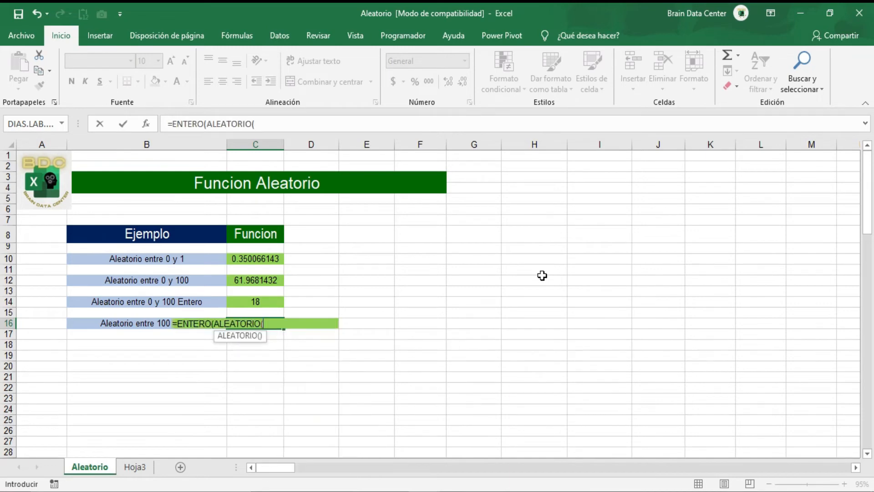
text())
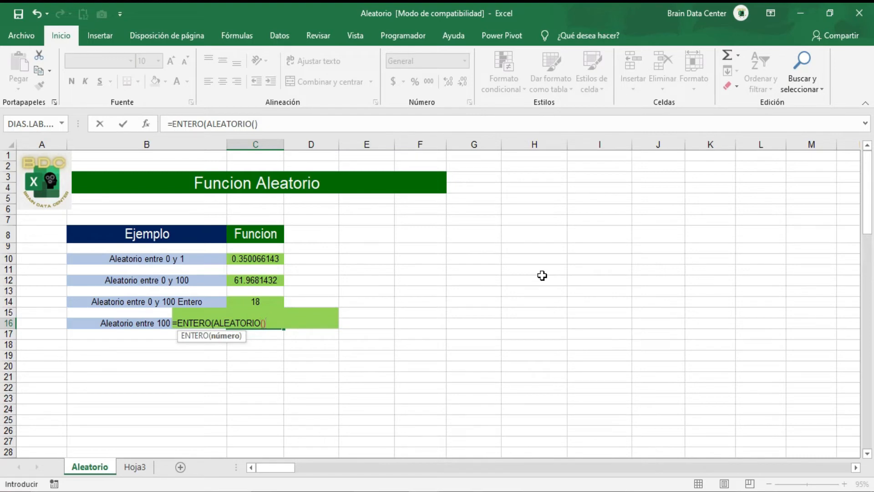
text(*(200-100)+)
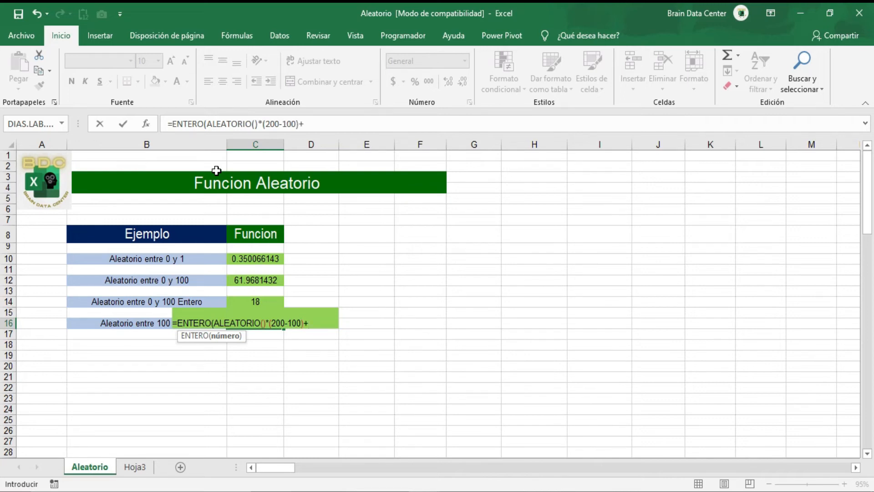
text(100))
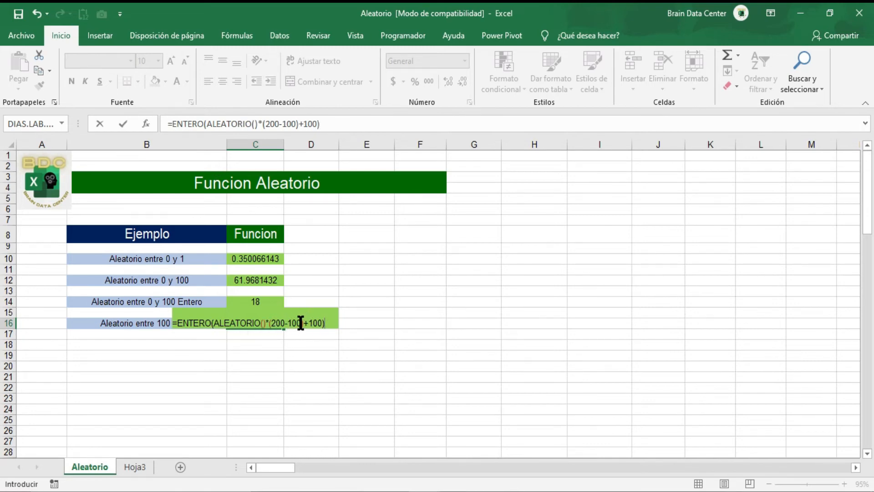
key(Return)
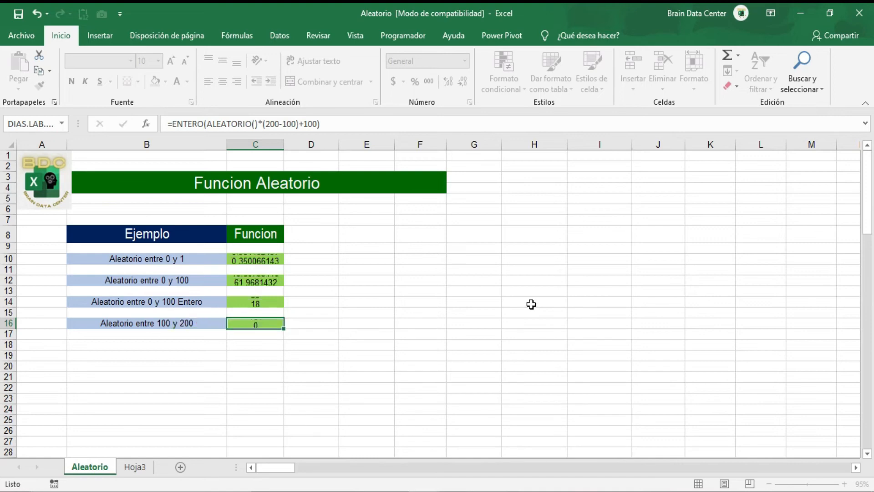
- Recalculate the random integer in C16 four times by re-entering its formula without changes
key(Up)
key(Left)
key(Left)
key(Right)
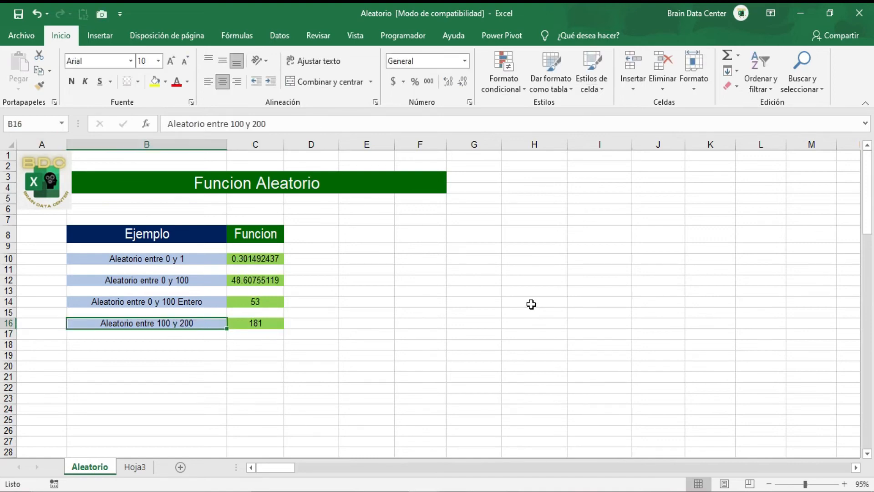
key(Right)
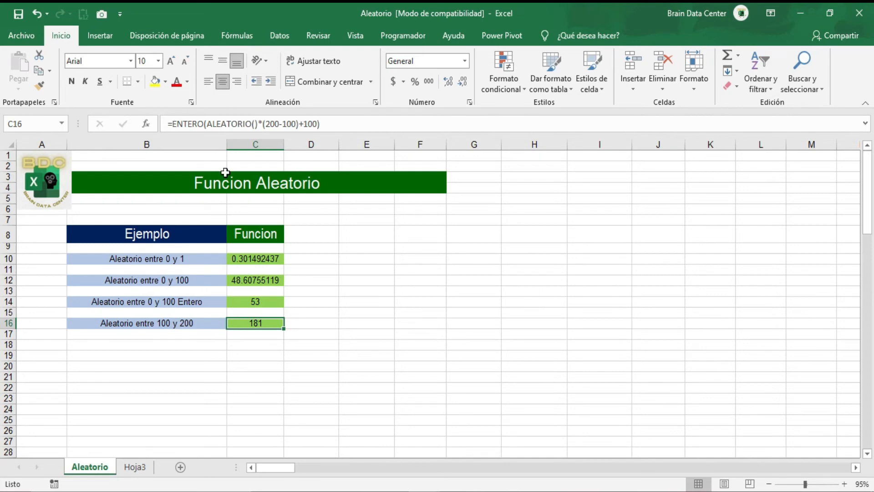
key(F2)
key(Return)
click(272, 323)
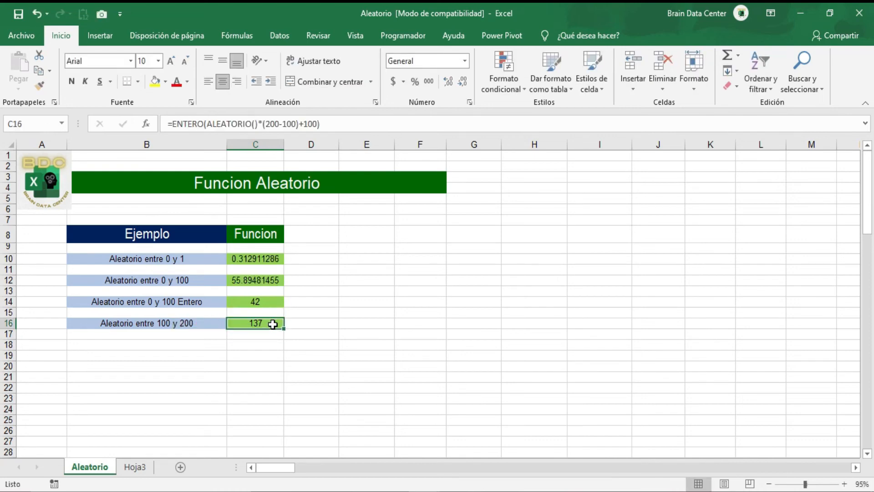
key(F2)
key(Return)
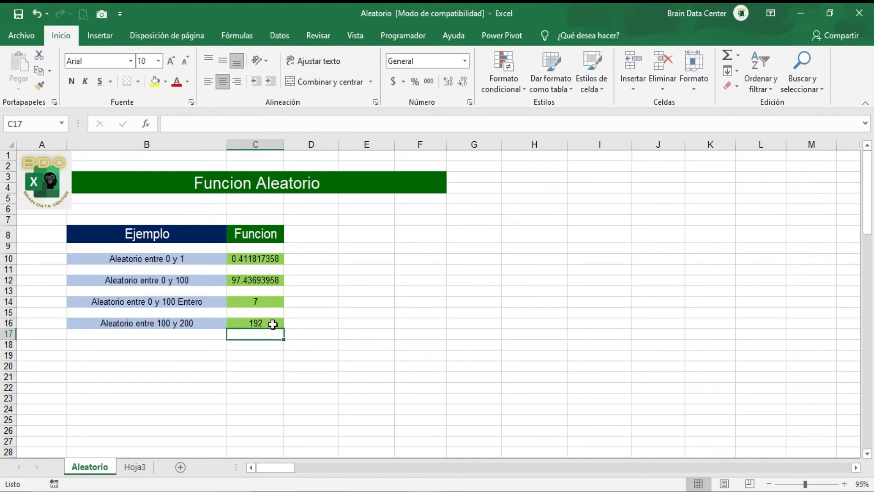
click(273, 324)
key(F2)
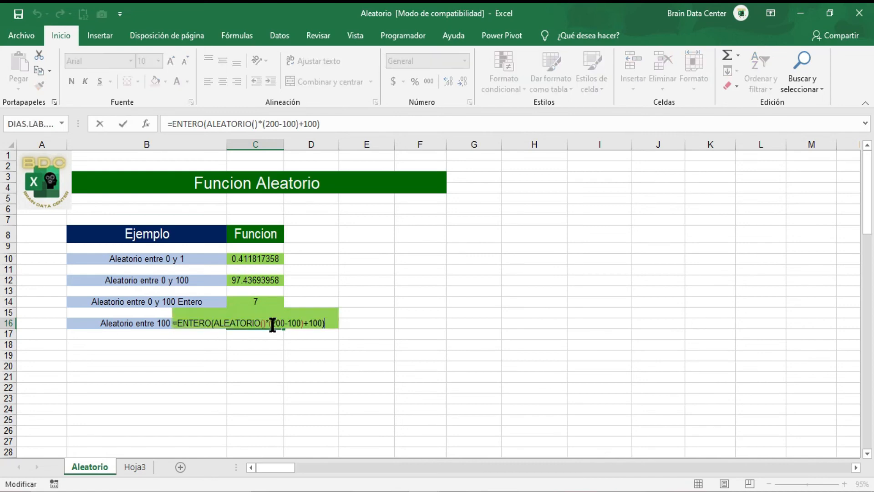
key(Return)
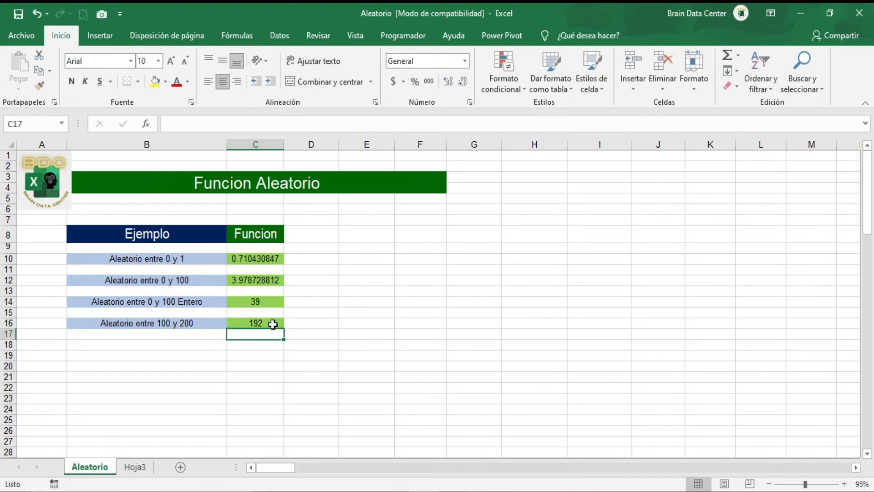
click(273, 323)
key(F2)
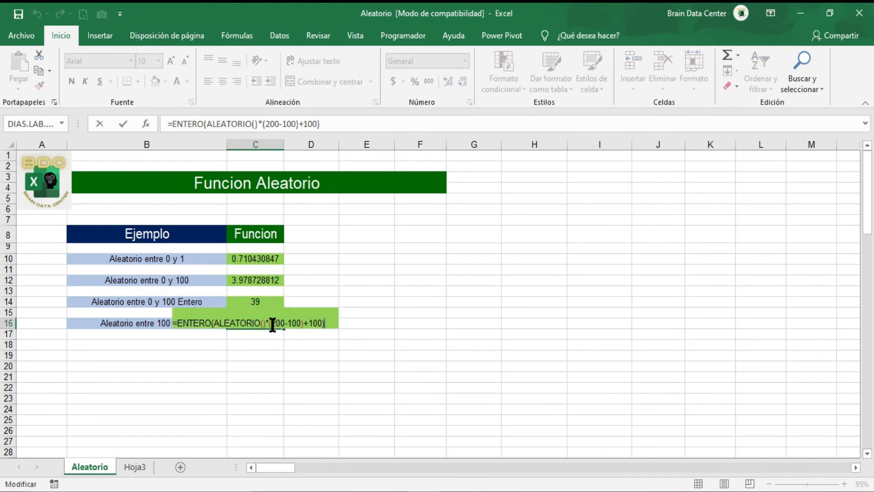
key(Return)
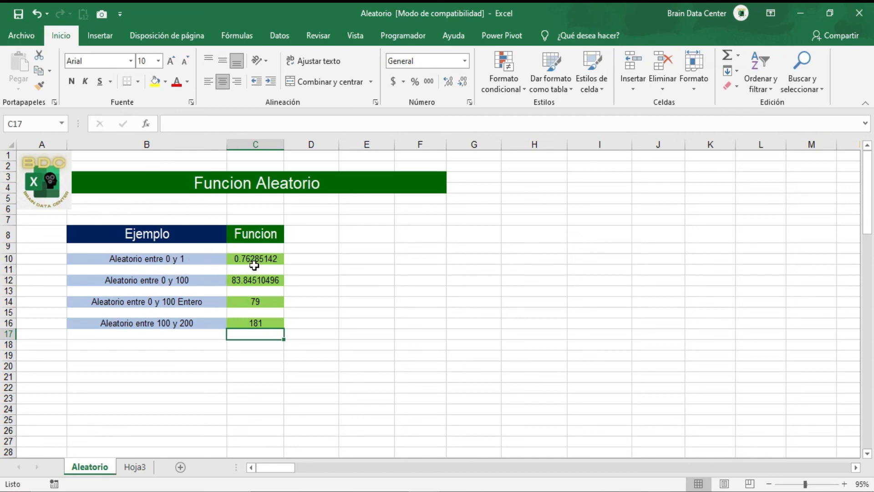
- Review the formulas of the random number examples in C12, C14 and C16 one after another
click(263, 283)
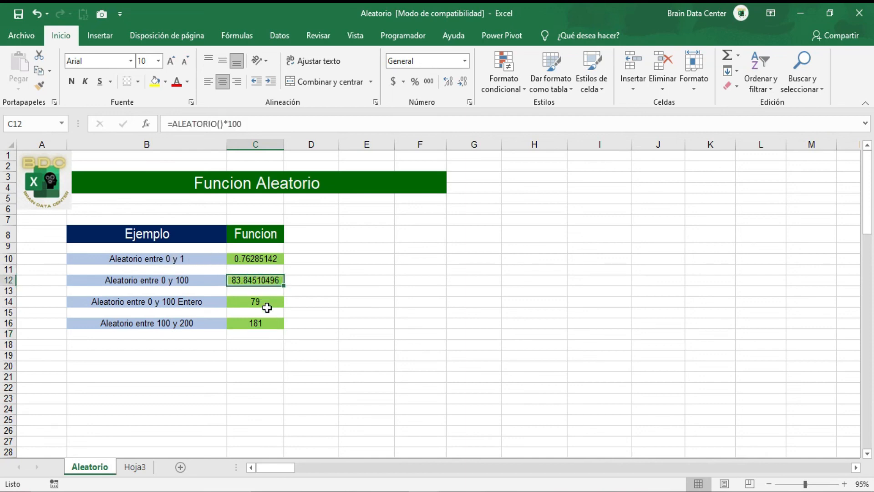
click(264, 302)
click(268, 324)
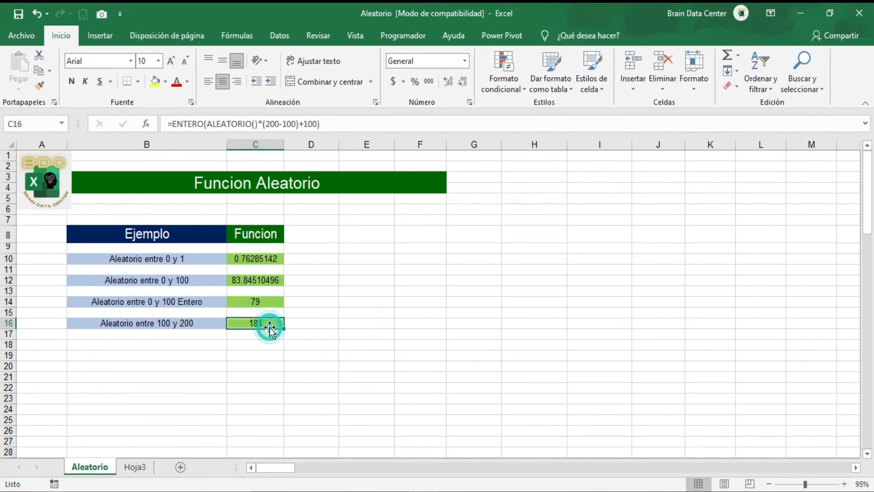